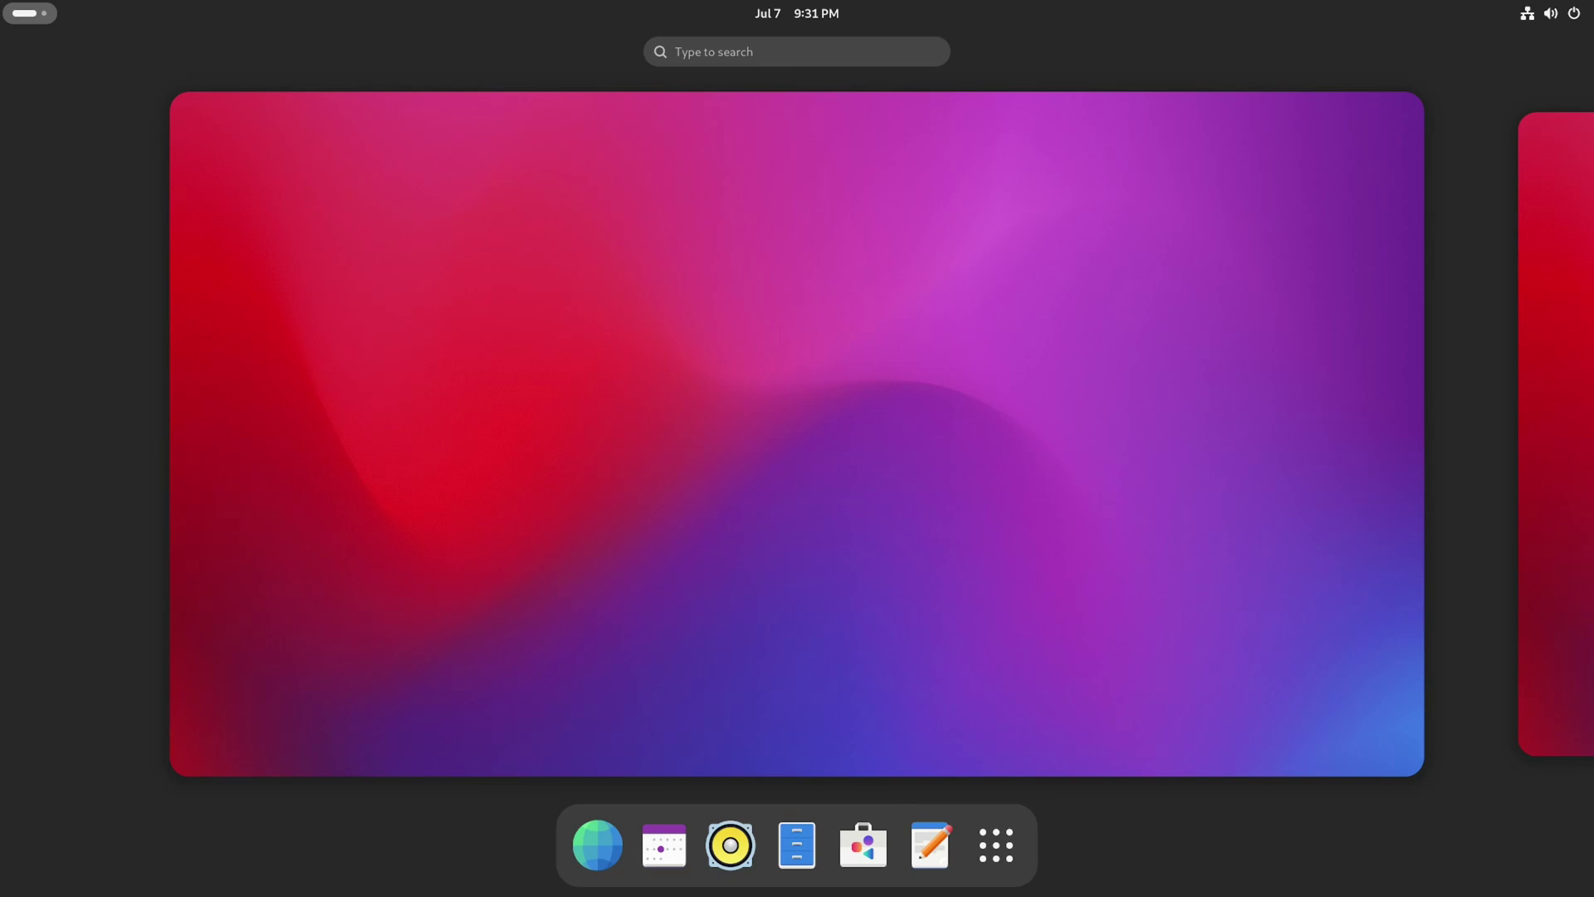
# Open GNOME Settings from the quick settings panel at the top right
pyautogui.click(1526, 13)
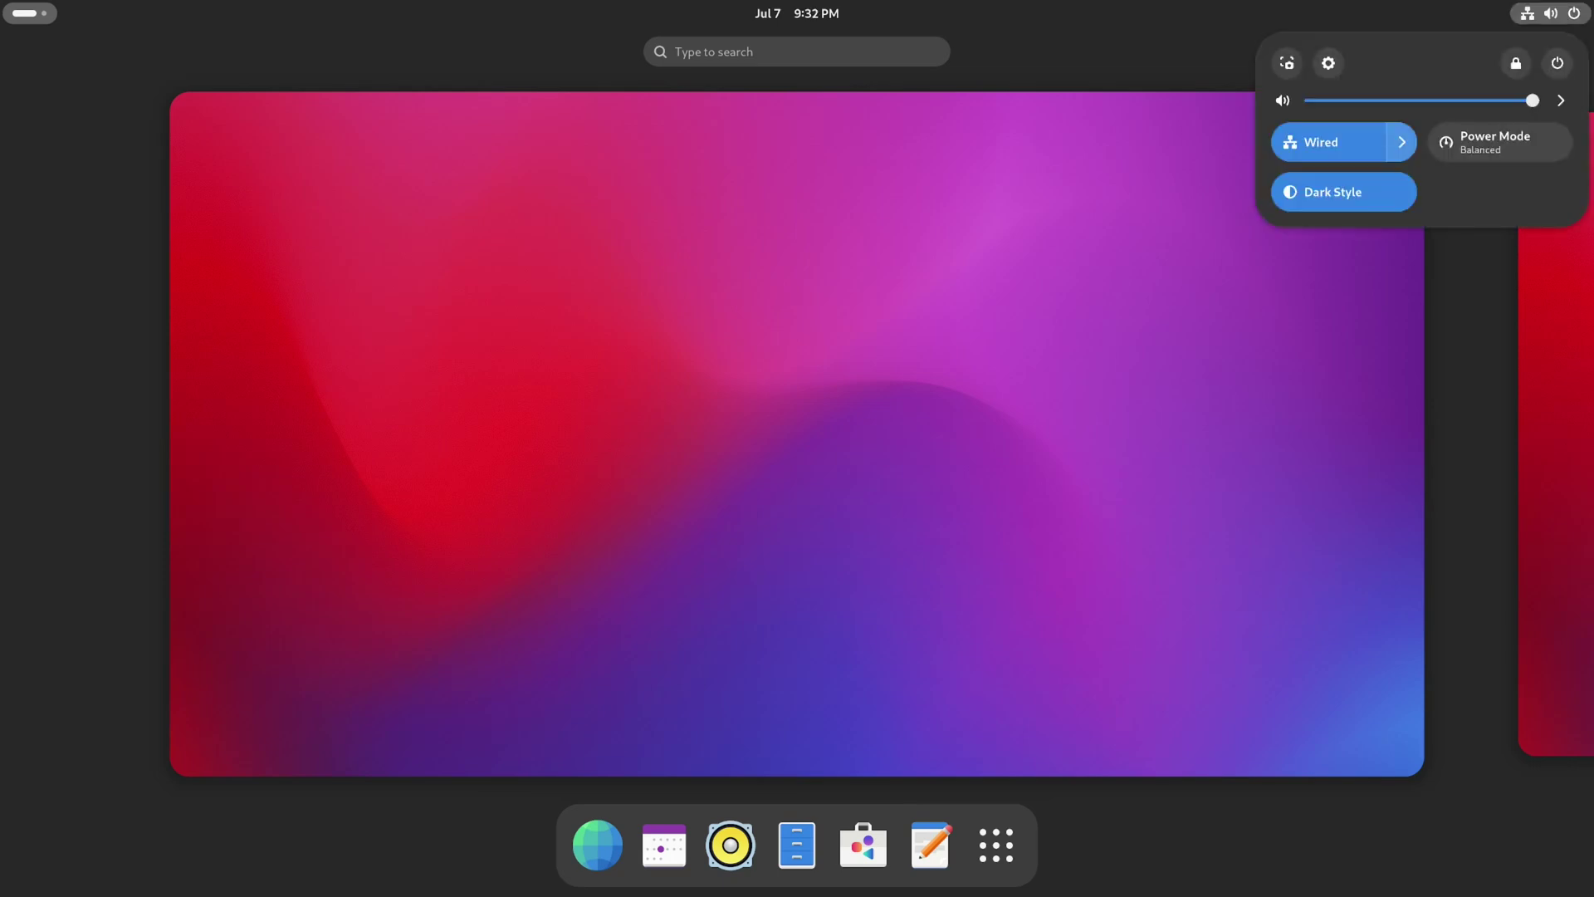
# Move the Appearance settings window to the screen centre, then bring up the Activities overview
pyautogui.click(1328, 63)
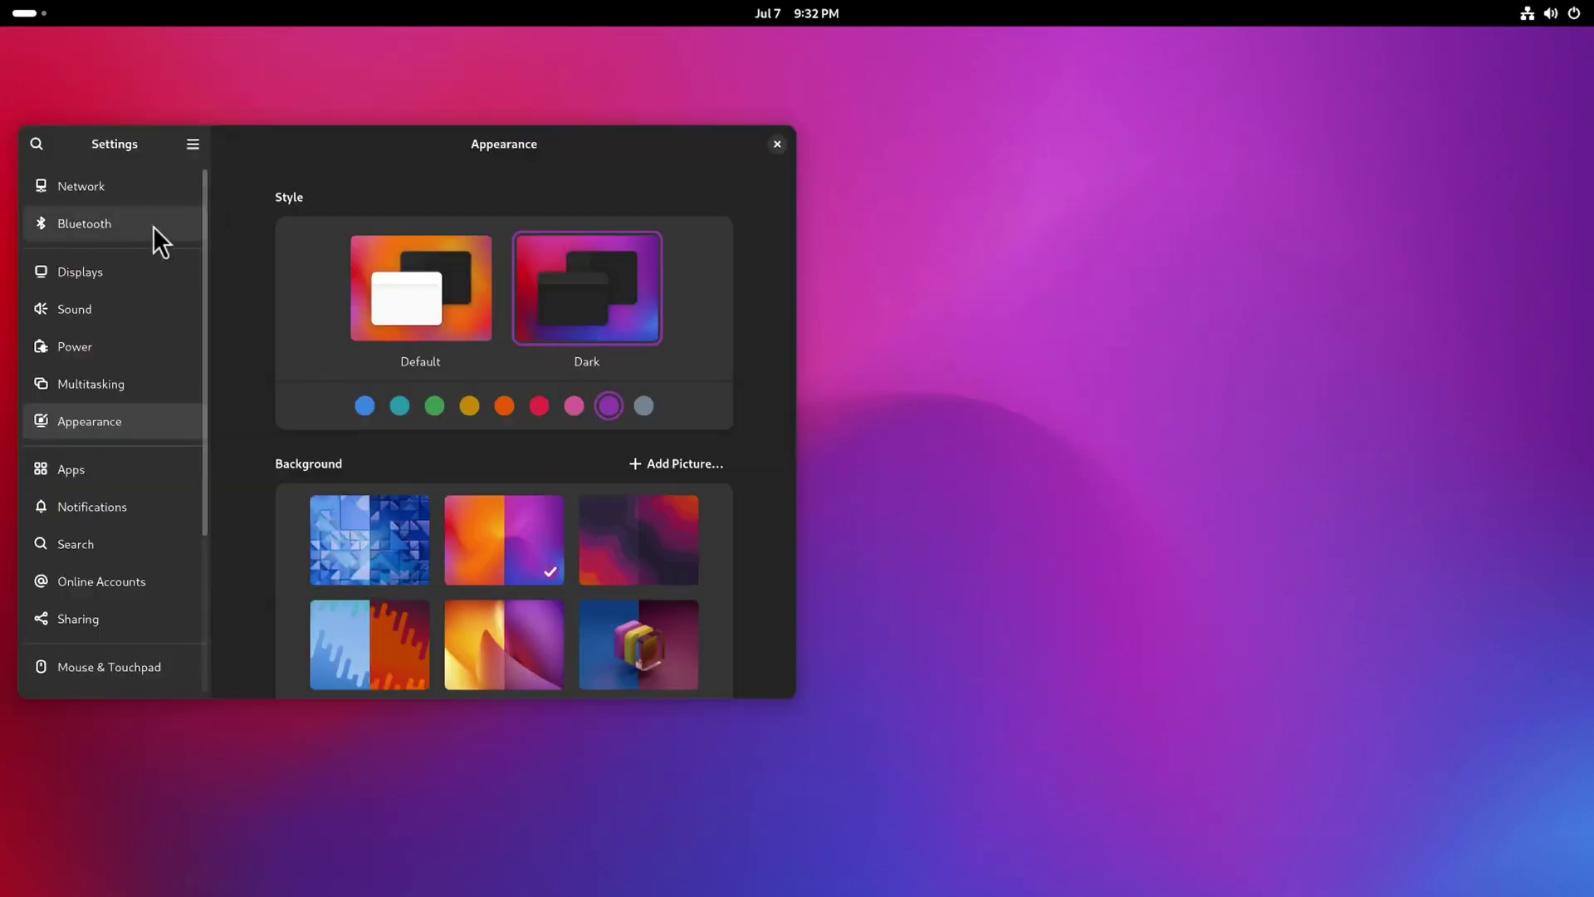
pyautogui.moveTo(444, 148); pyautogui.dragTo(807, 167)
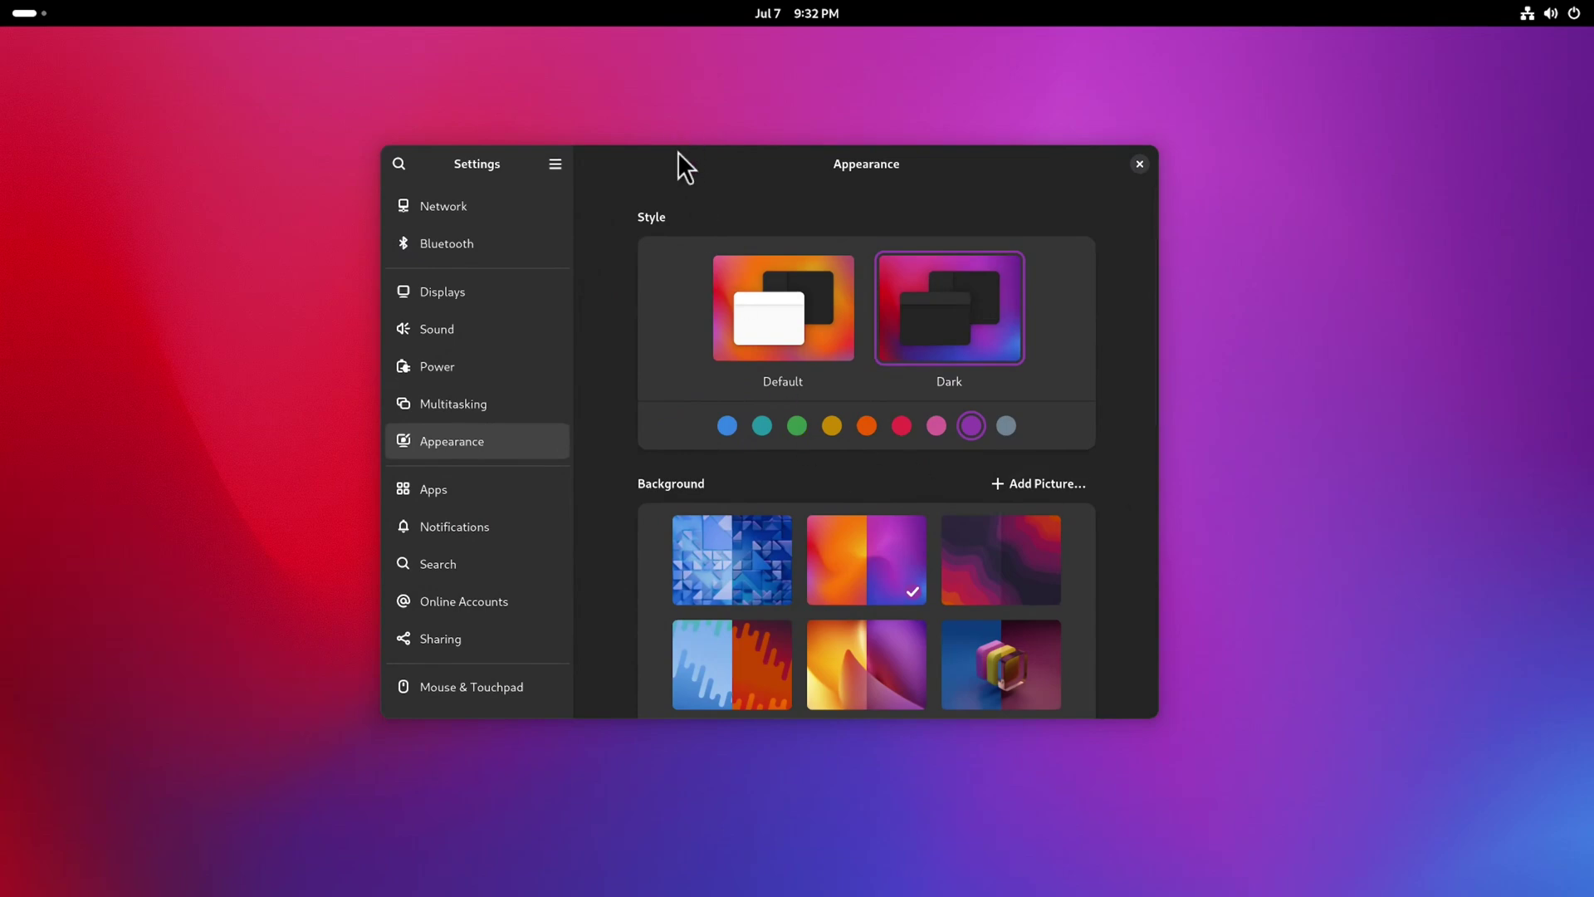
pyautogui.moveTo(684, 164); pyautogui.dragTo(776, 119)
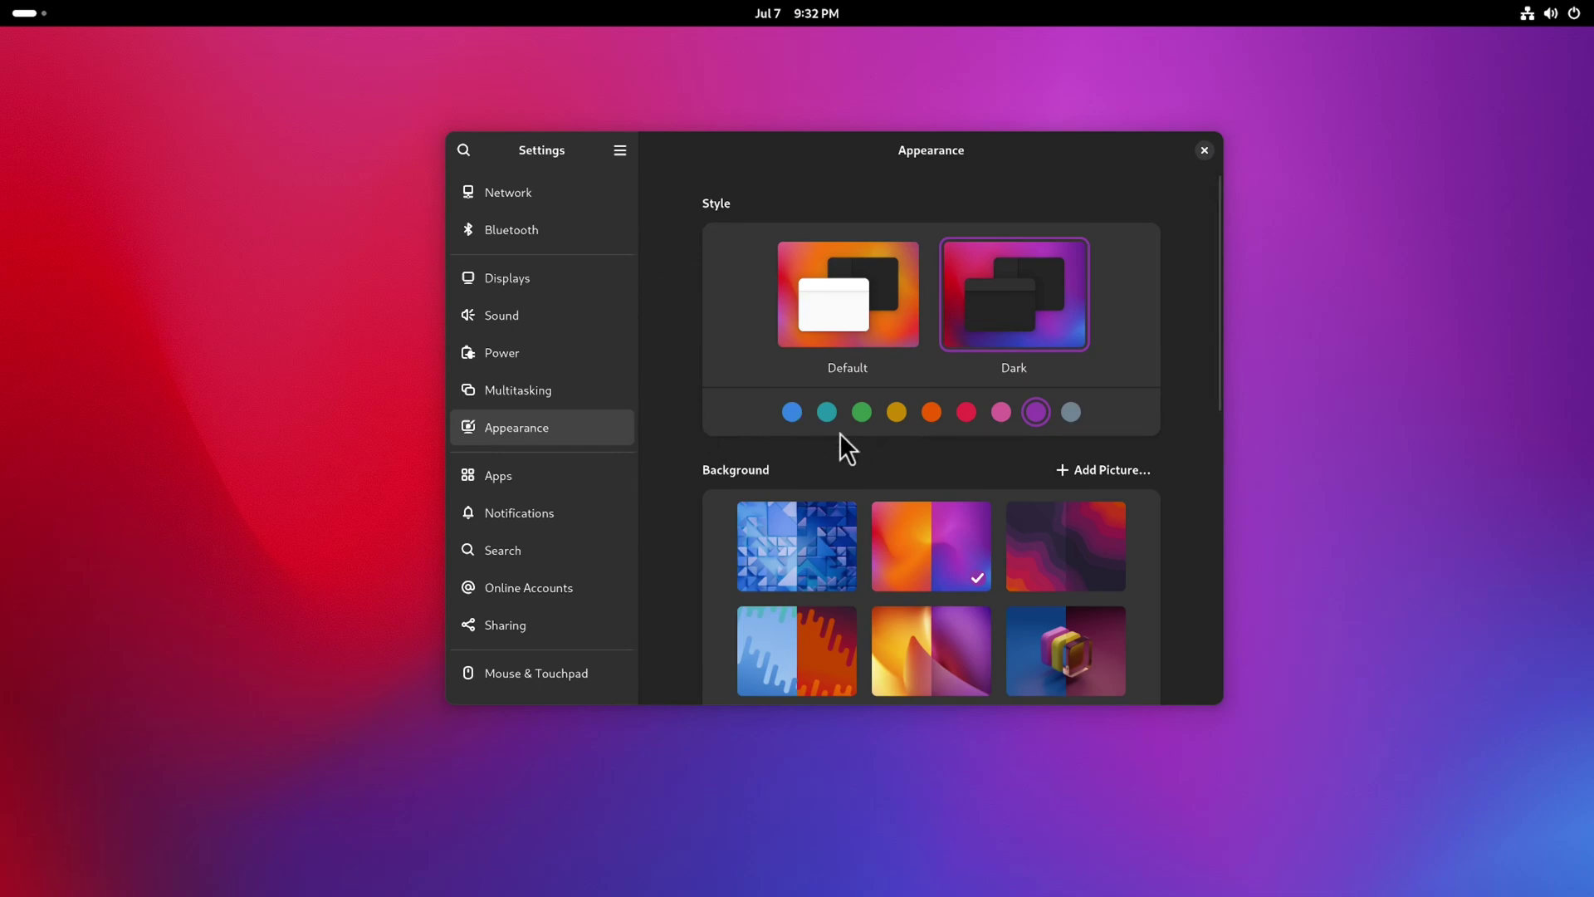
pyautogui.moveTo(729, 152); pyautogui.dragTo(773, 136)
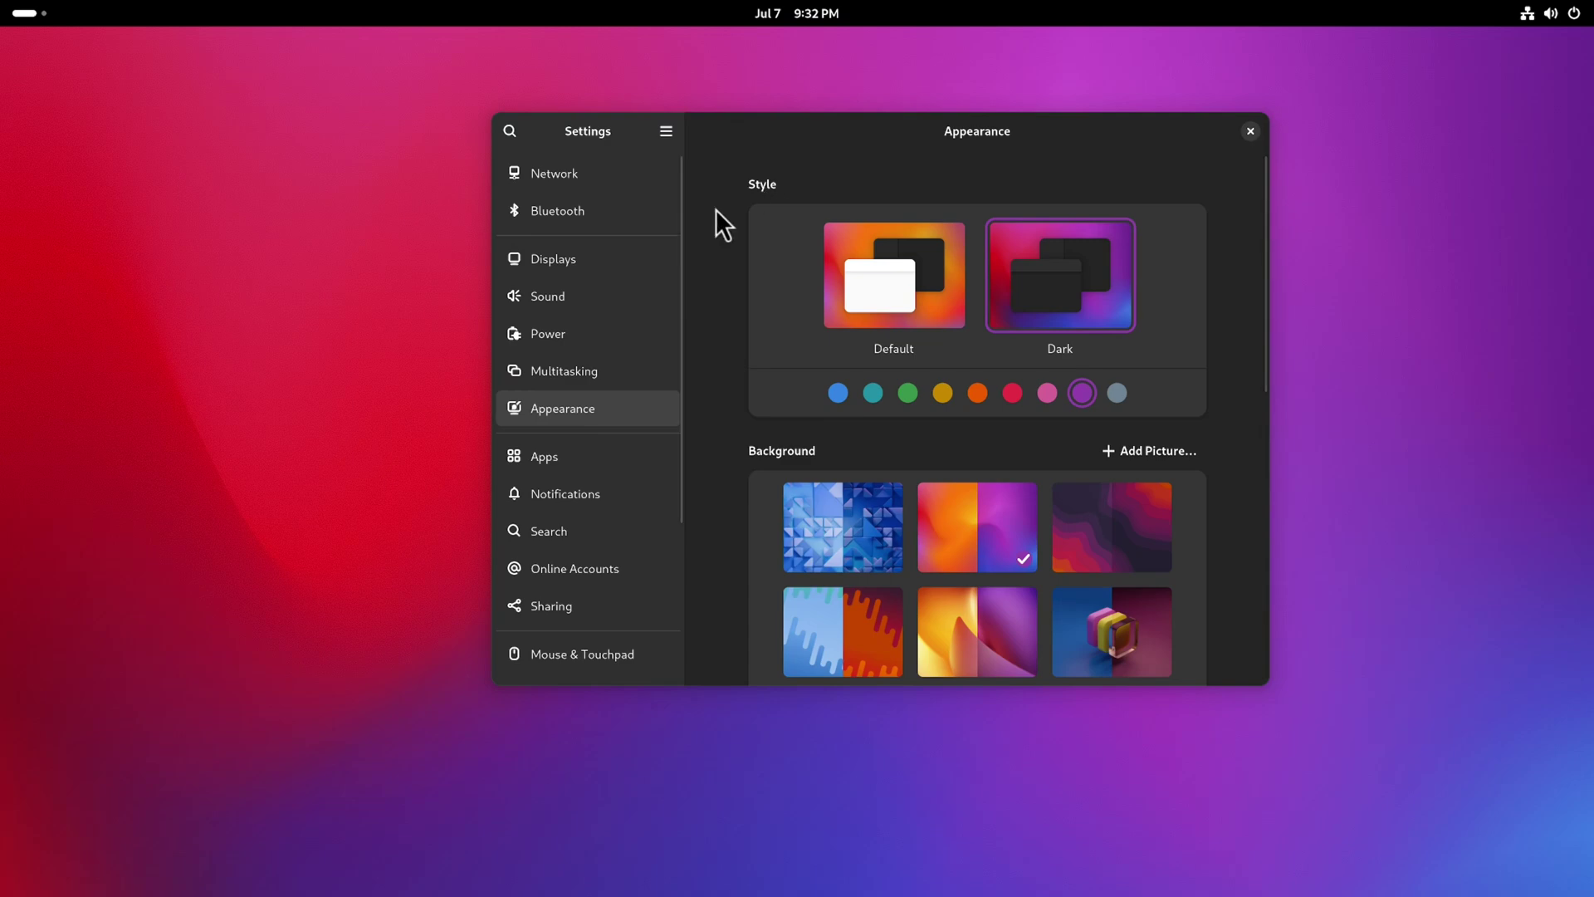
pyautogui.press('super')
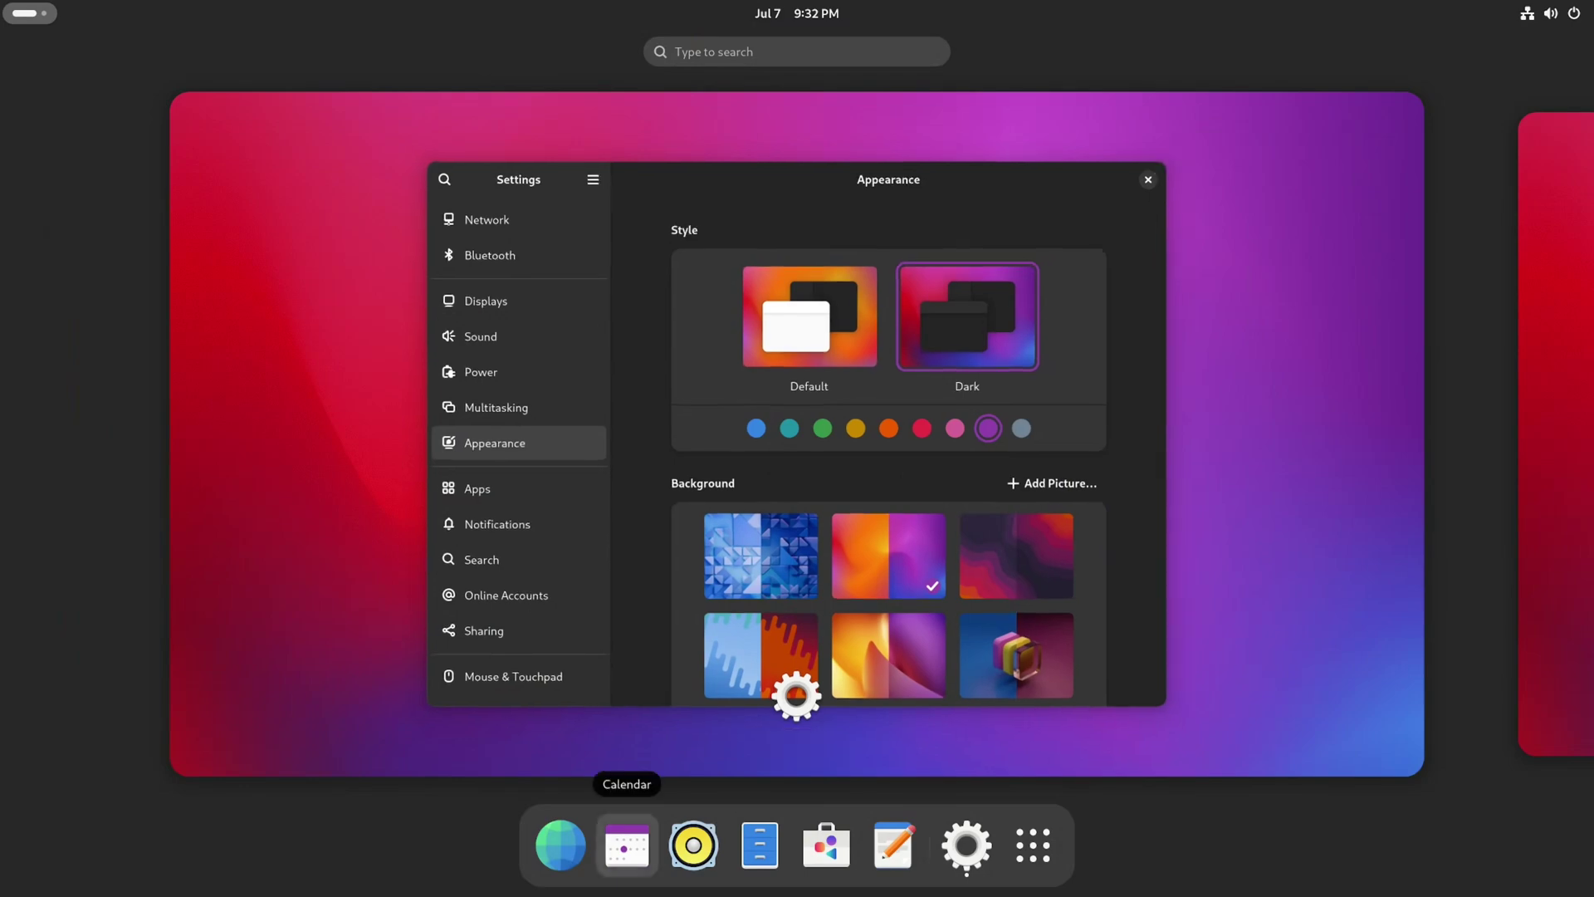
# Open Calendar and cycle the accent colour through orange and green to teal, shifting Calculator aside
pyautogui.click(627, 846)
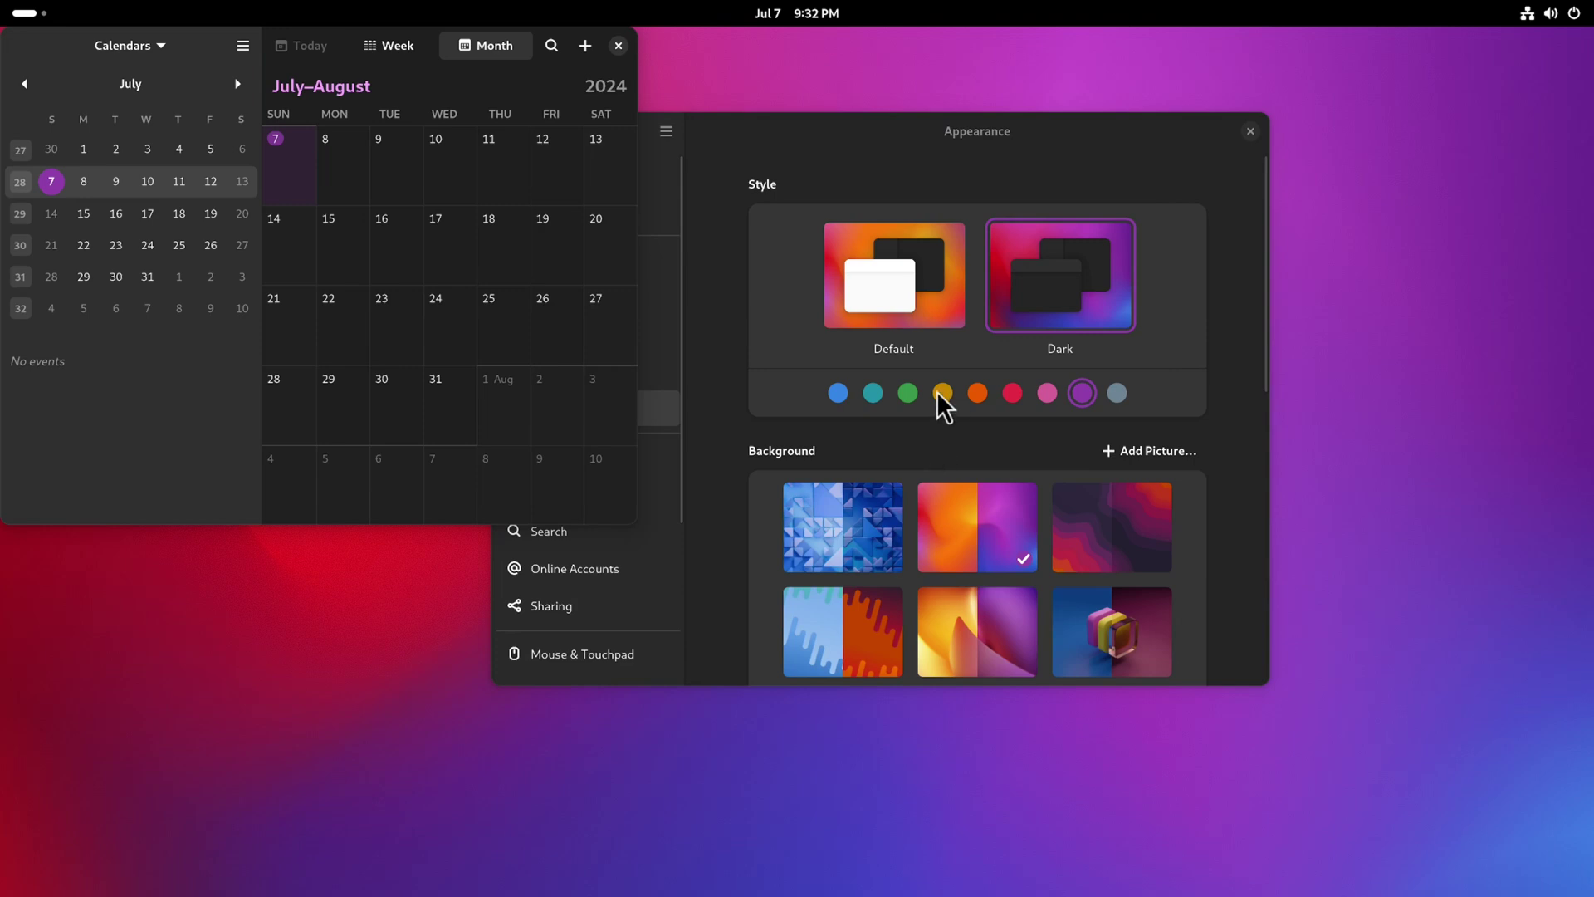
pyautogui.click(873, 393)
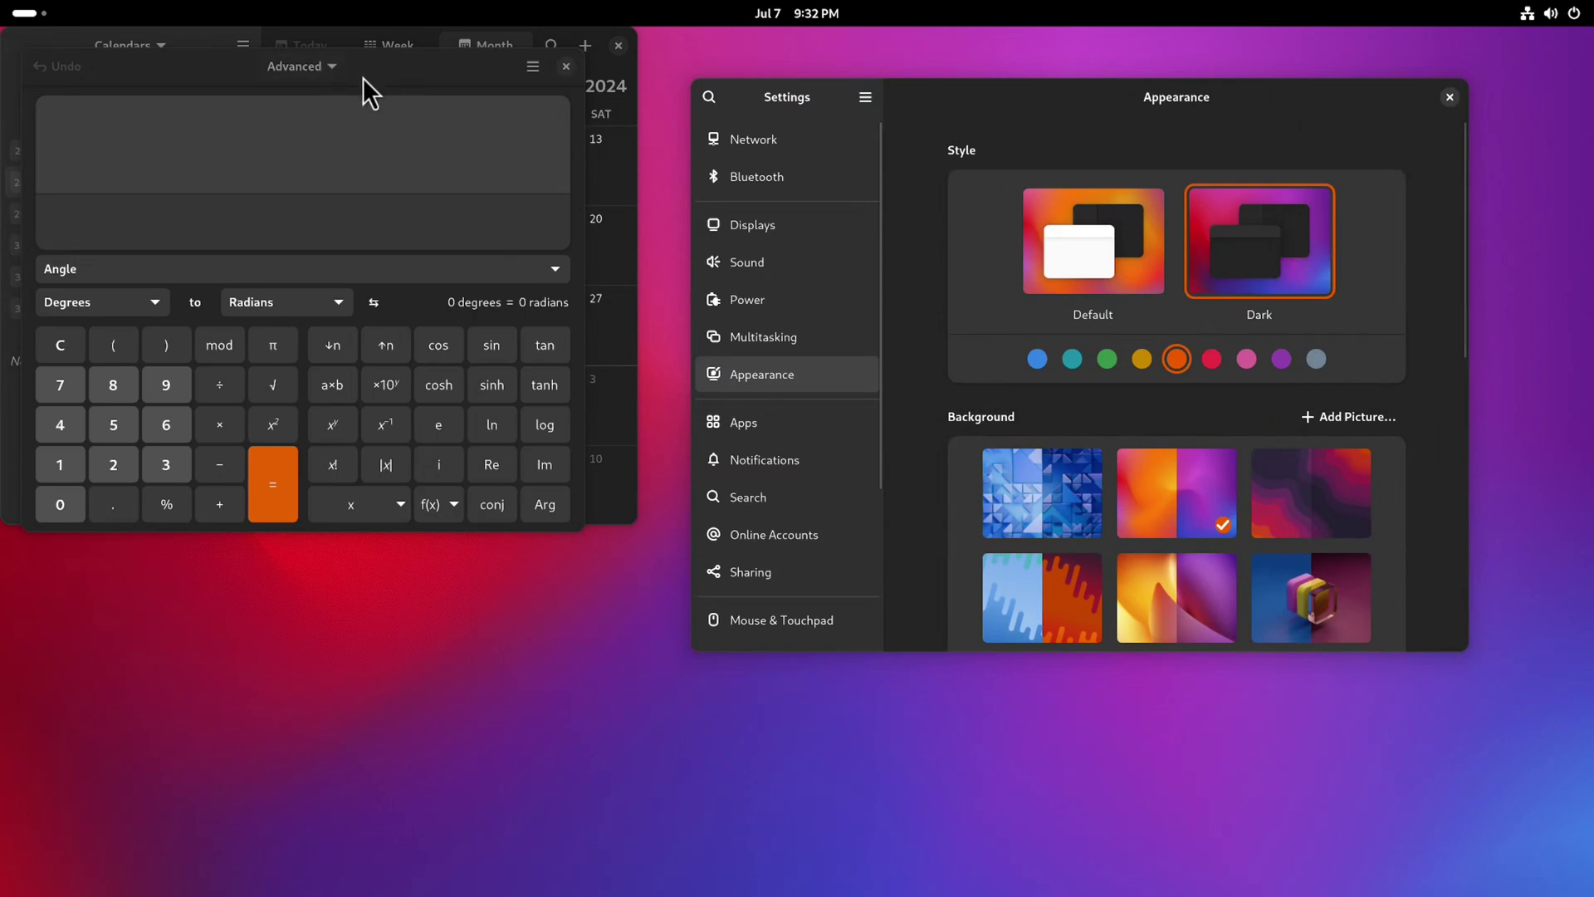
pyautogui.moveTo(369, 88); pyautogui.dragTo(414, 223)
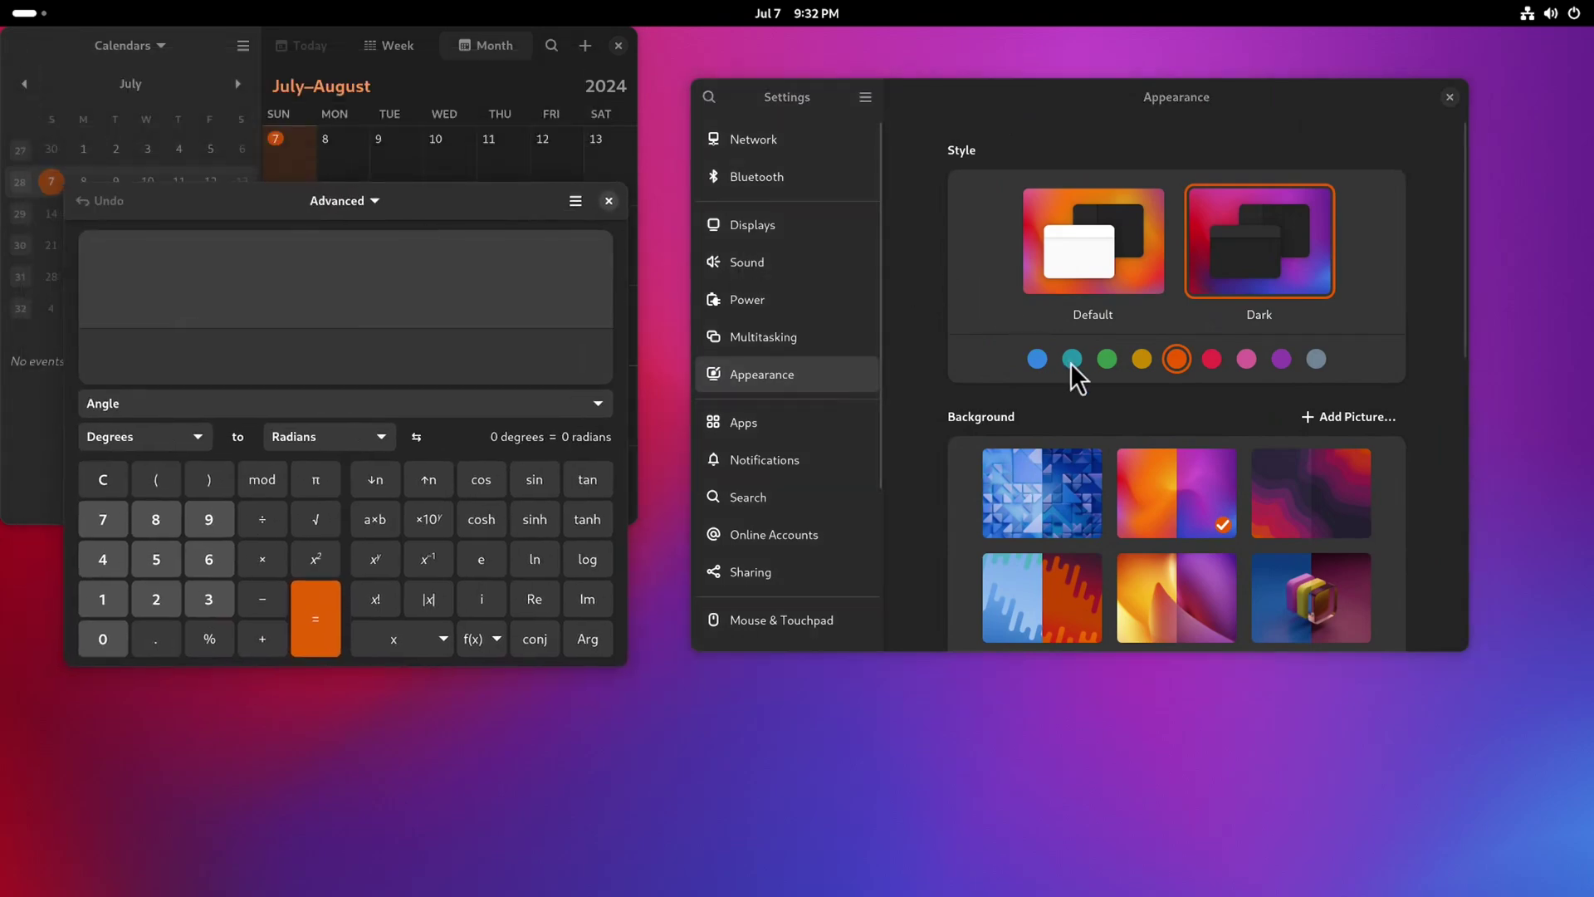
pyautogui.click(1107, 359)
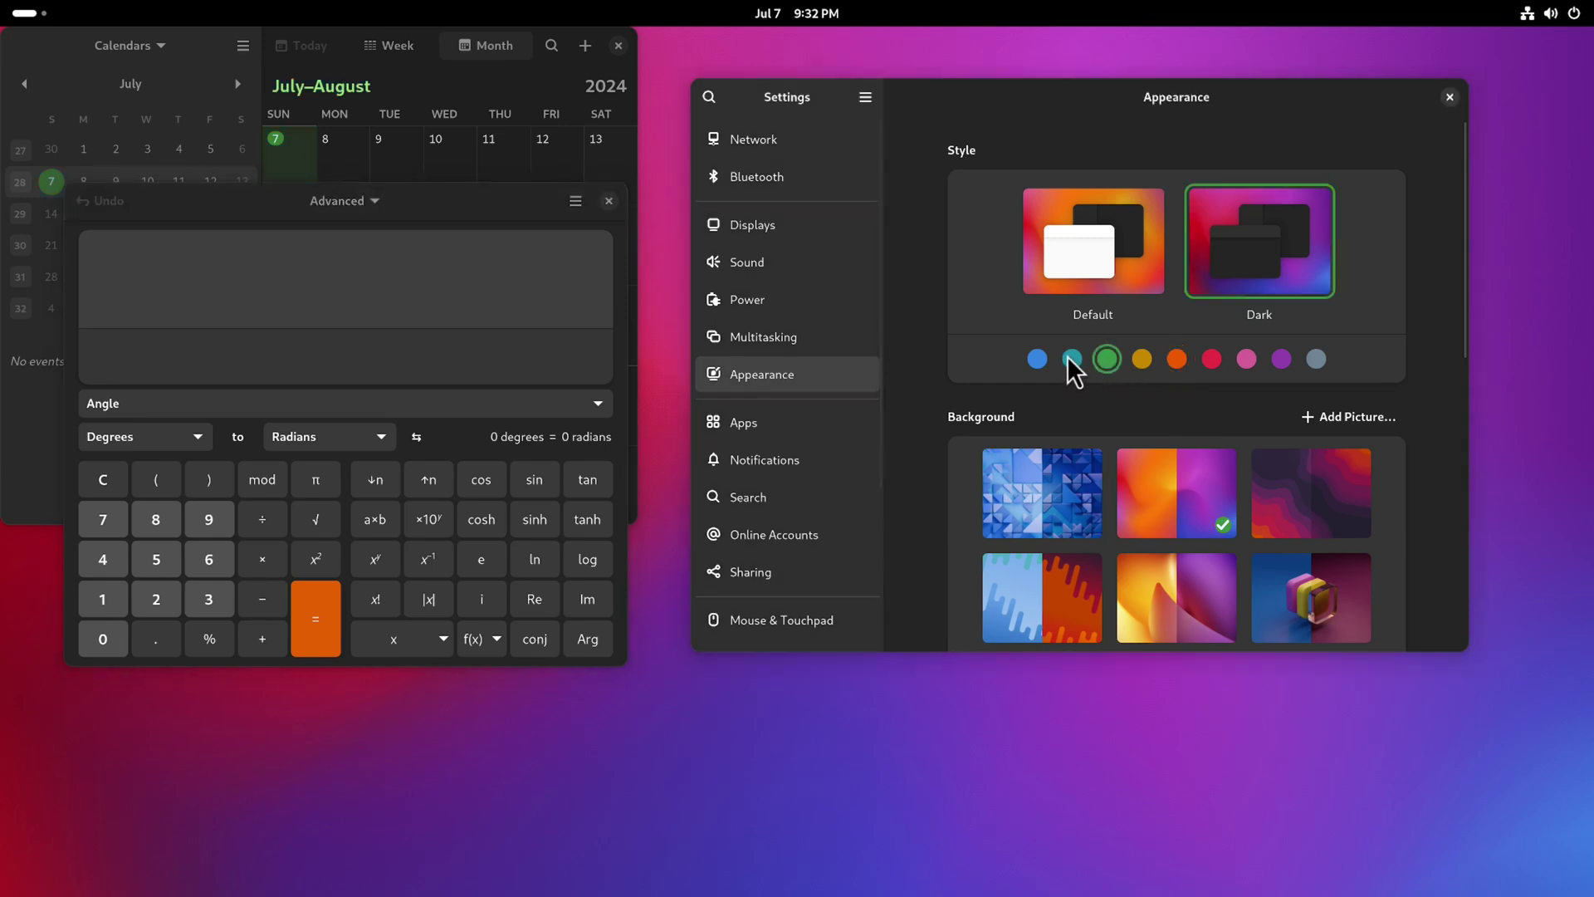
pyautogui.click(1072, 358)
pyautogui.moveTo(424, 221); pyautogui.dragTo(432, 228)
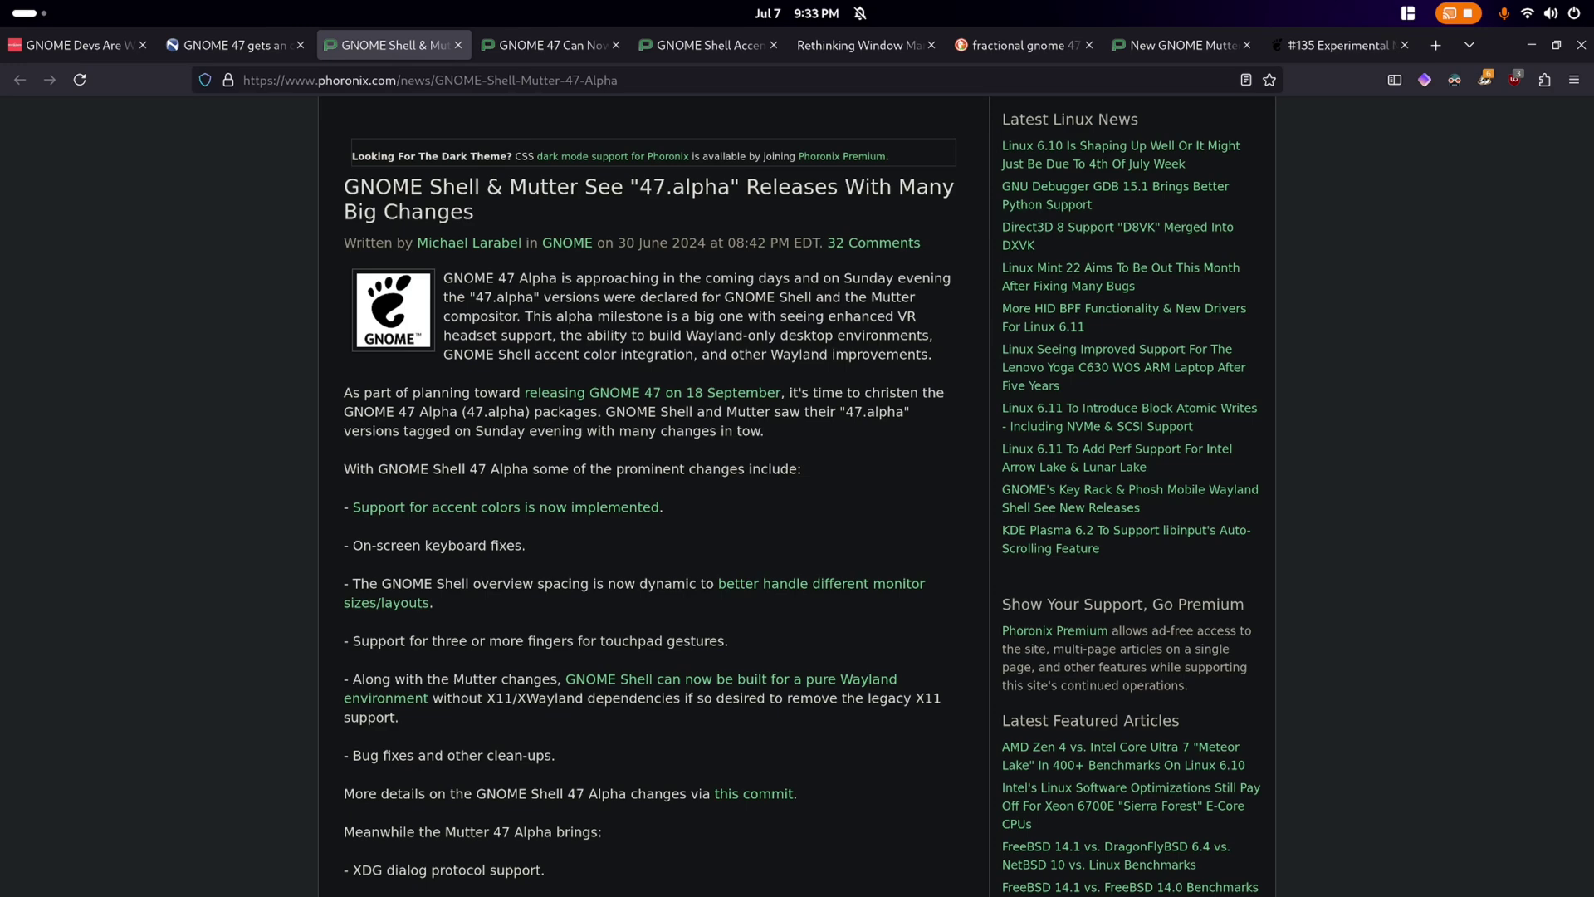
pyautogui.scroll(-2, 797, 499)
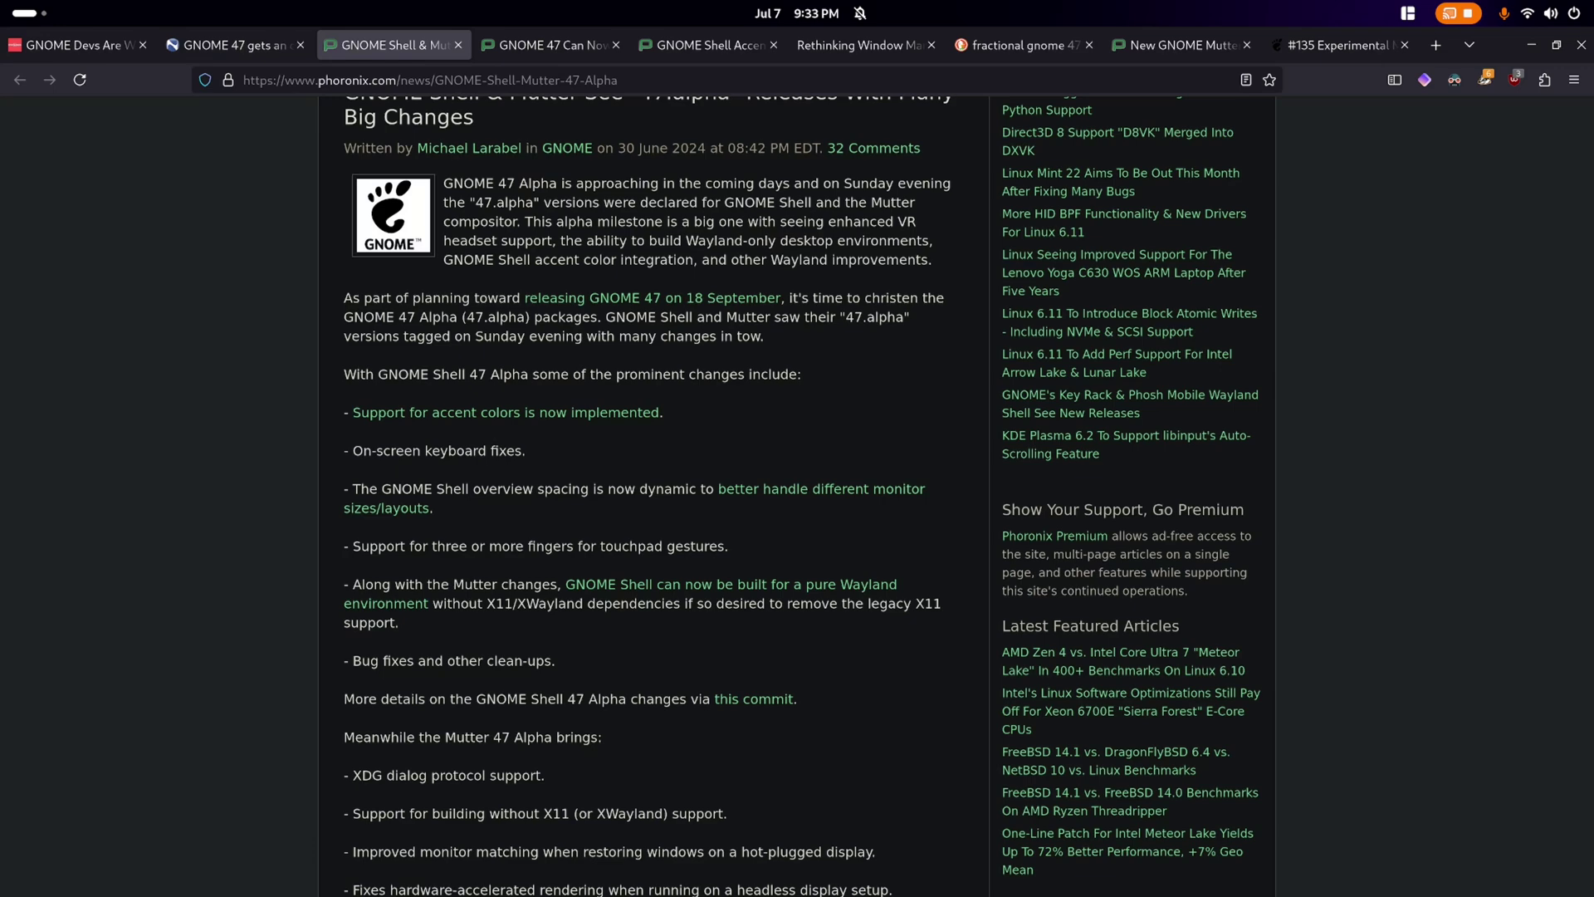
pyautogui.scroll(-3, 653, 498)
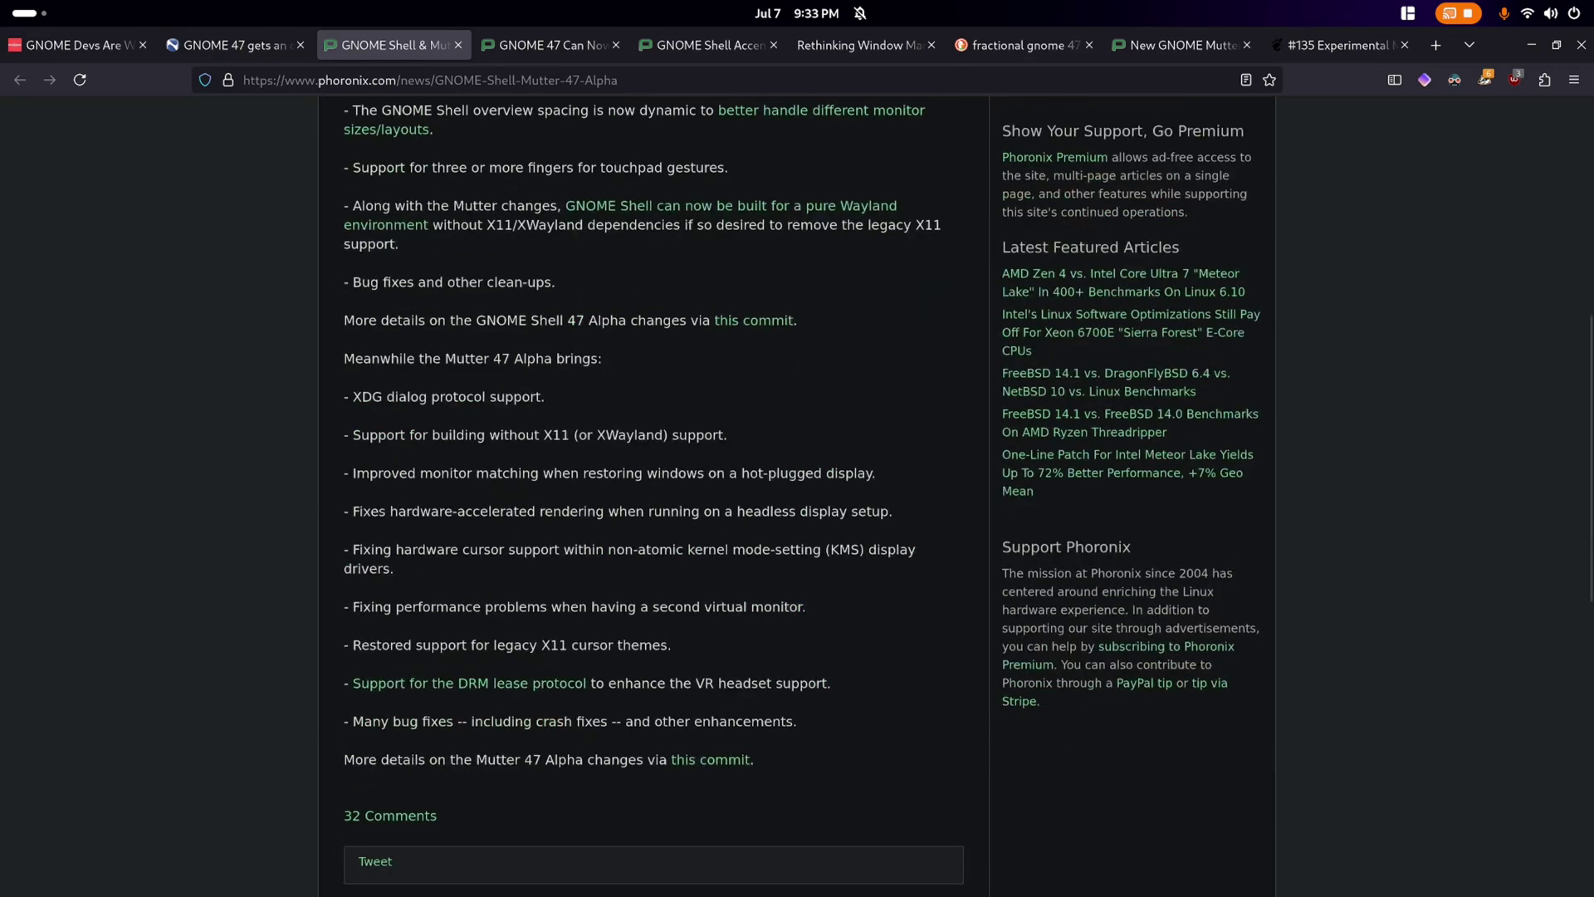
pyautogui.scroll(1, 655, 499)
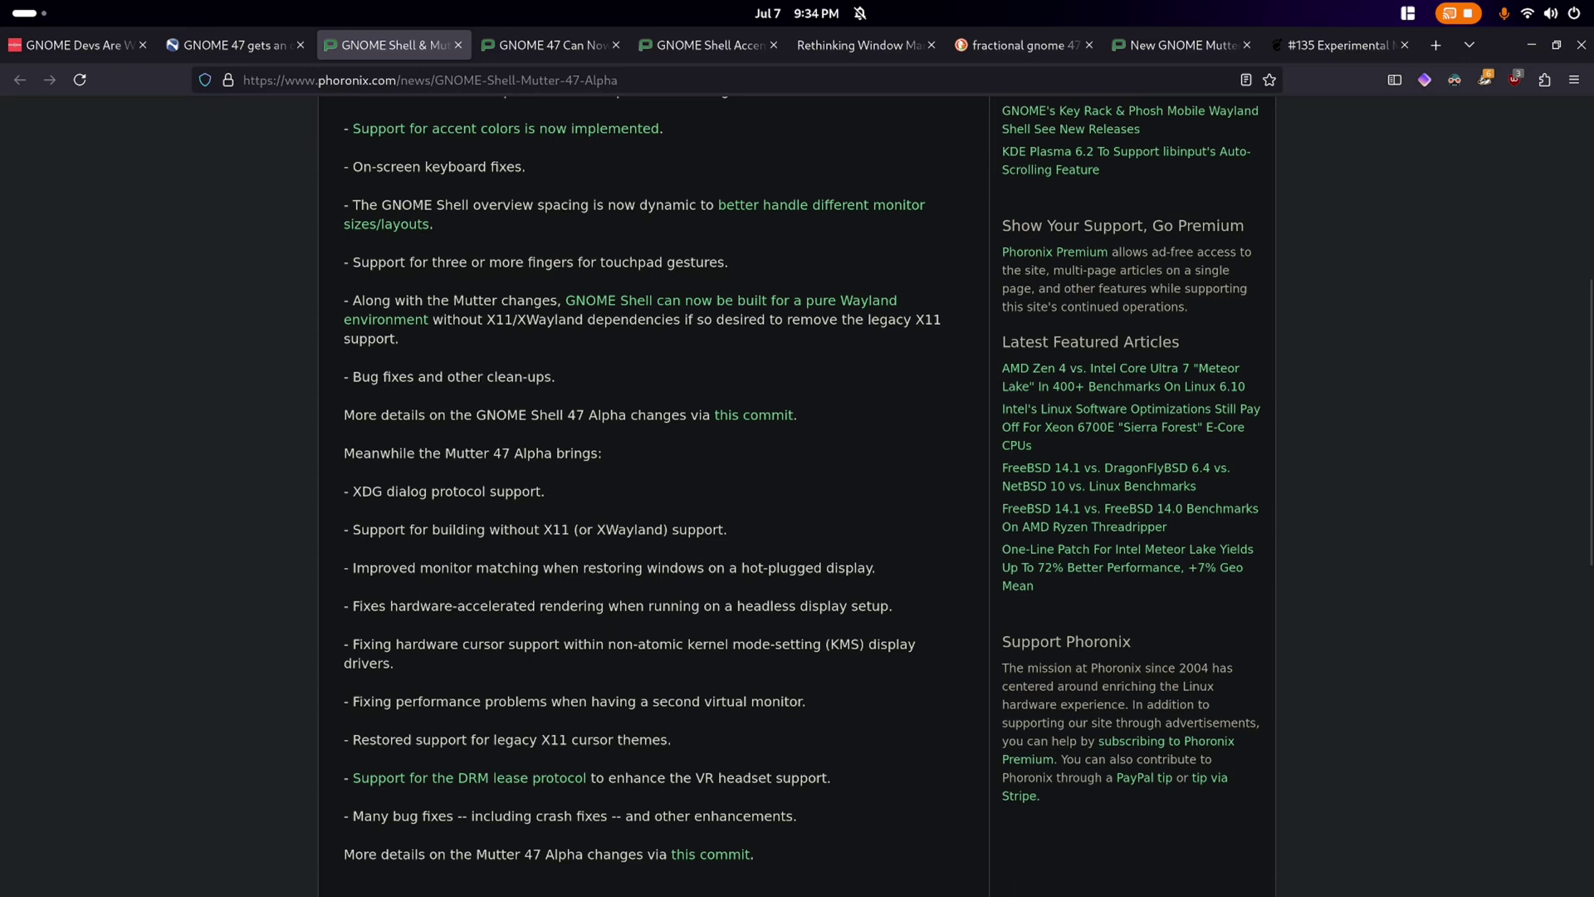
# Switch to the first Firefox tab, the 9to5Linux window management article, with Ctrl+1
pyautogui.hotkey('ctrl', '1')
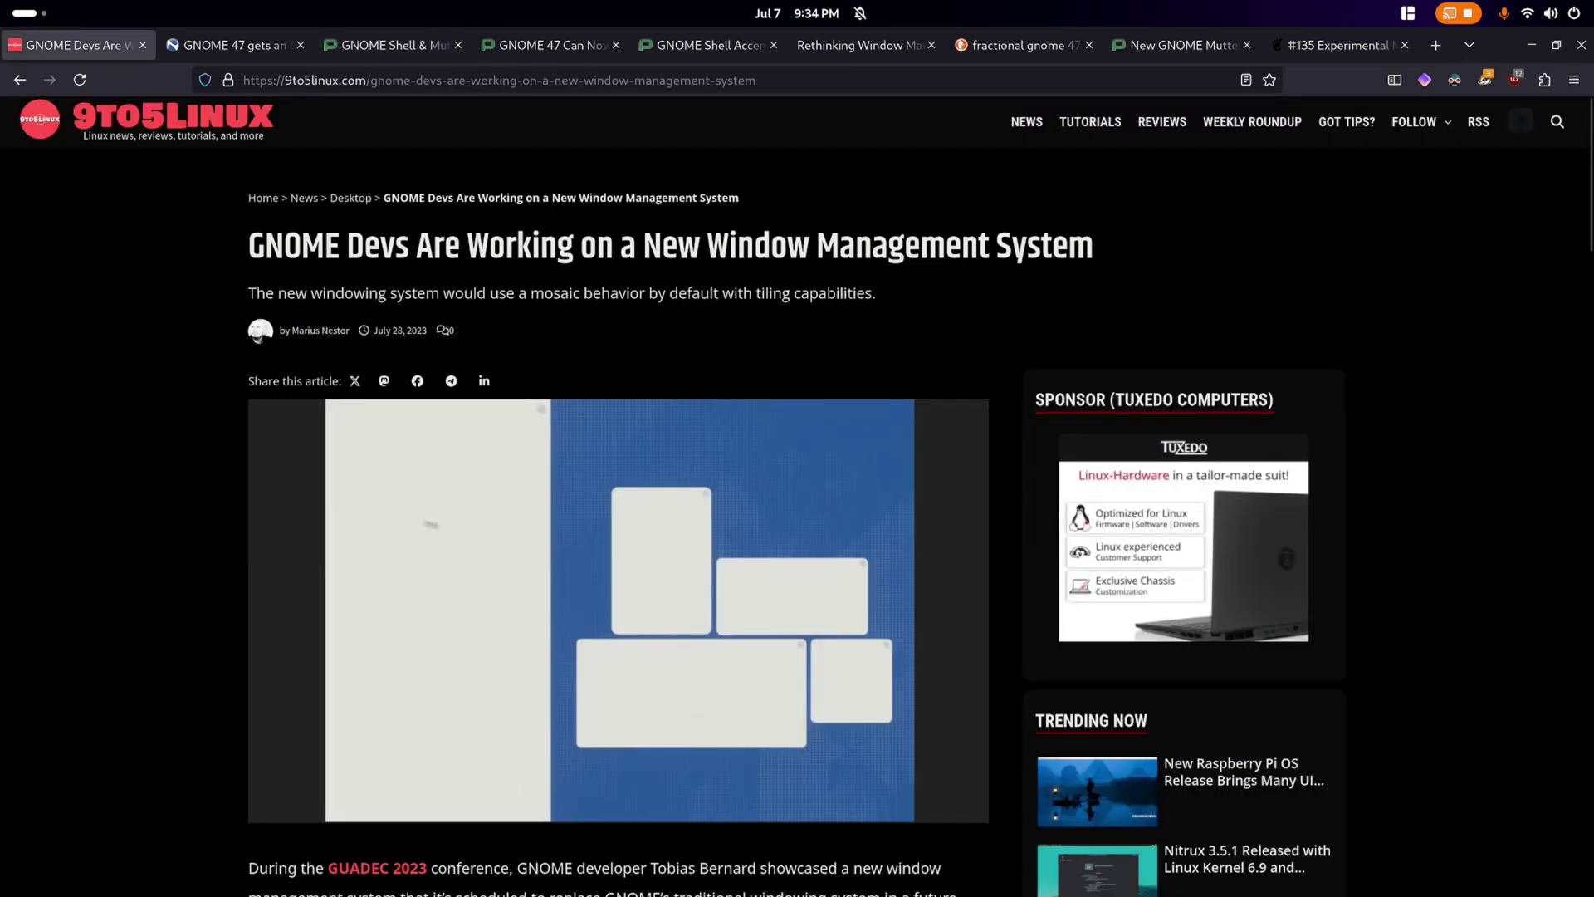